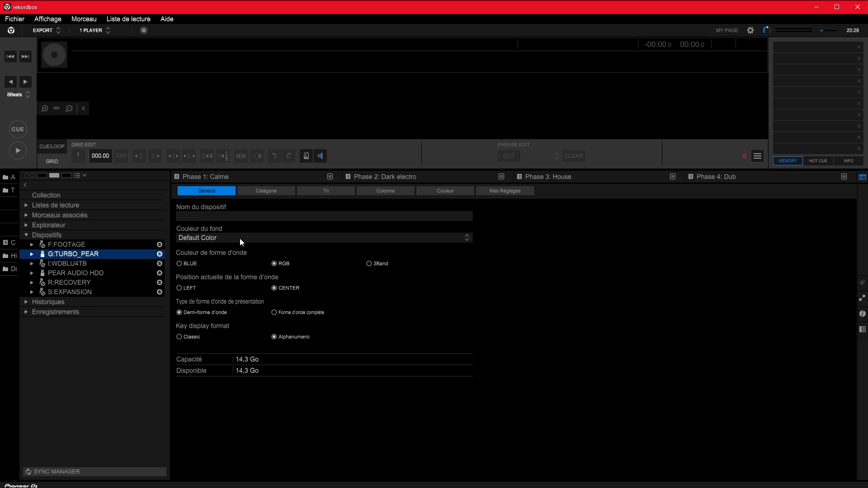
Name the G:TURBO_PEAR device TURBO_PEAR_16 and set its background colour to Green.
click(278, 218)
text(TURBO_PEAR_16)
click(223, 237)
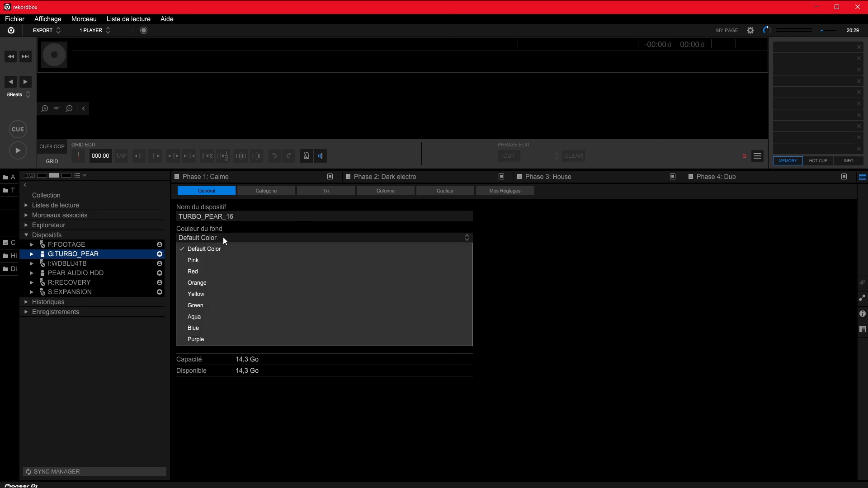
click(206, 305)
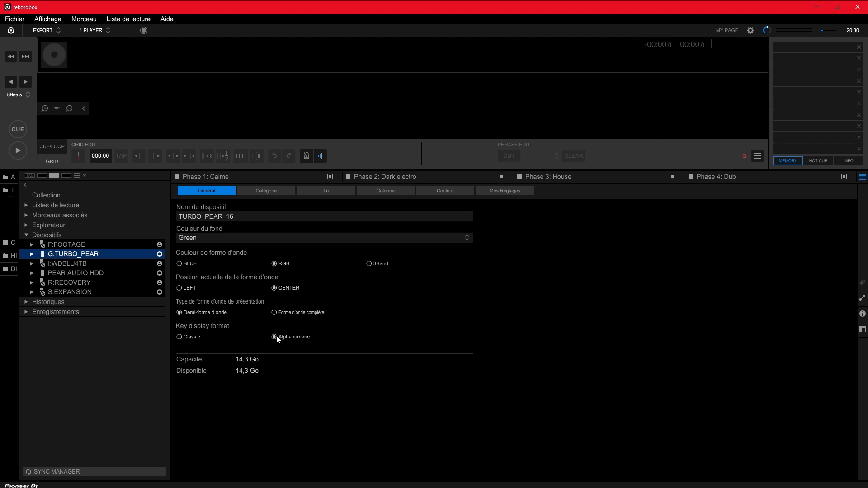
Move PLAYLIST to the first place in the device's active categories.
click(270, 191)
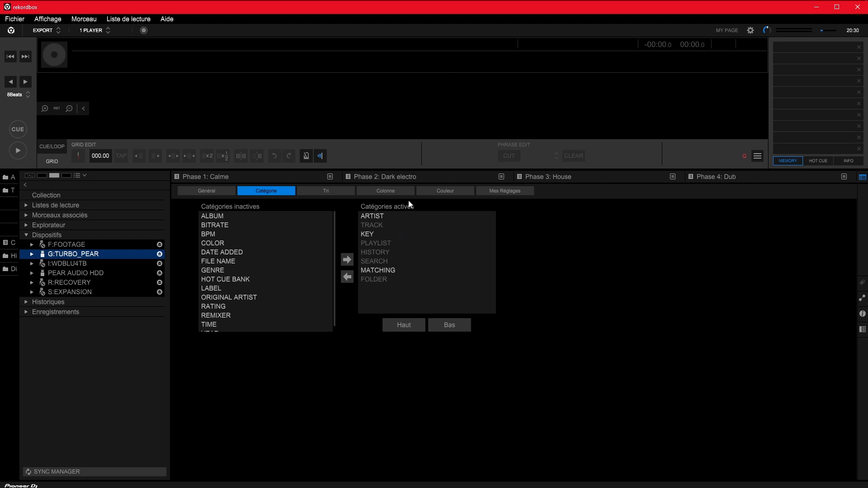
click(372, 216)
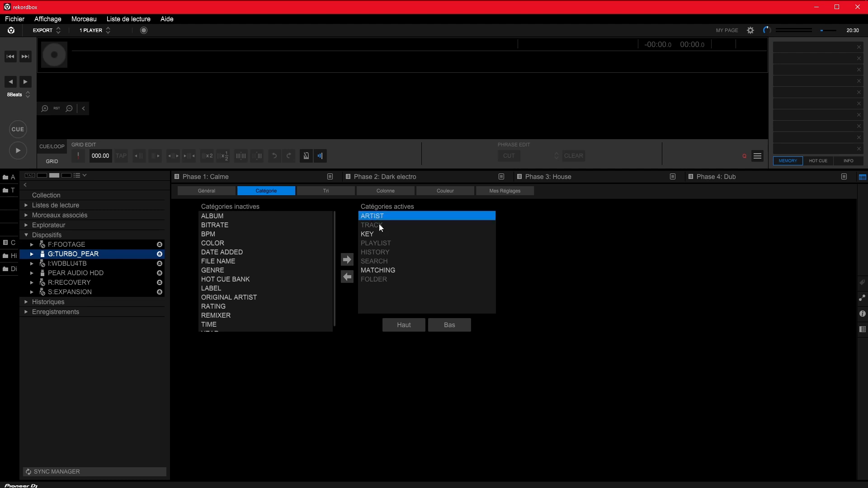
click(380, 225)
click(388, 243)
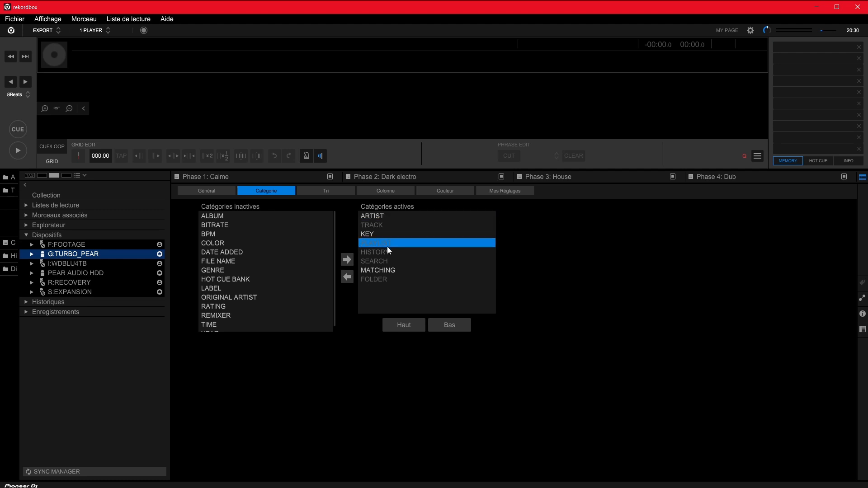
click(412, 327)
click(411, 328)
click(411, 327)
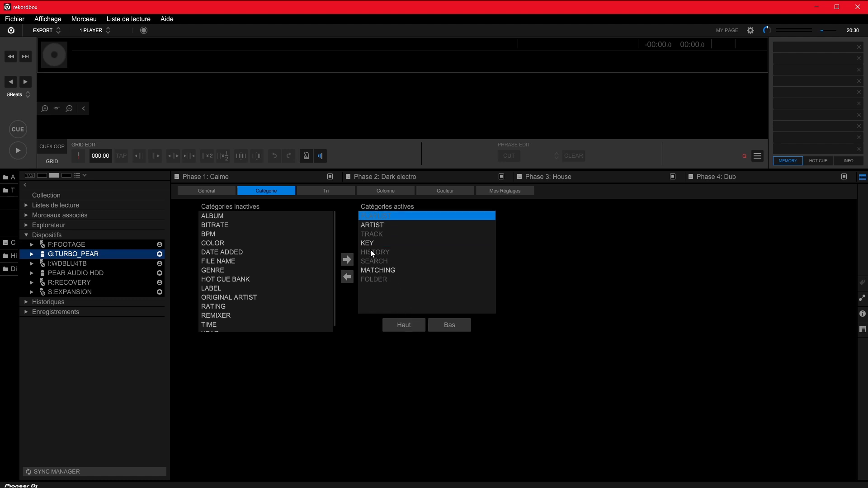
Move SEARCH to the first place in the active categories, above PLAYLIST.
click(384, 262)
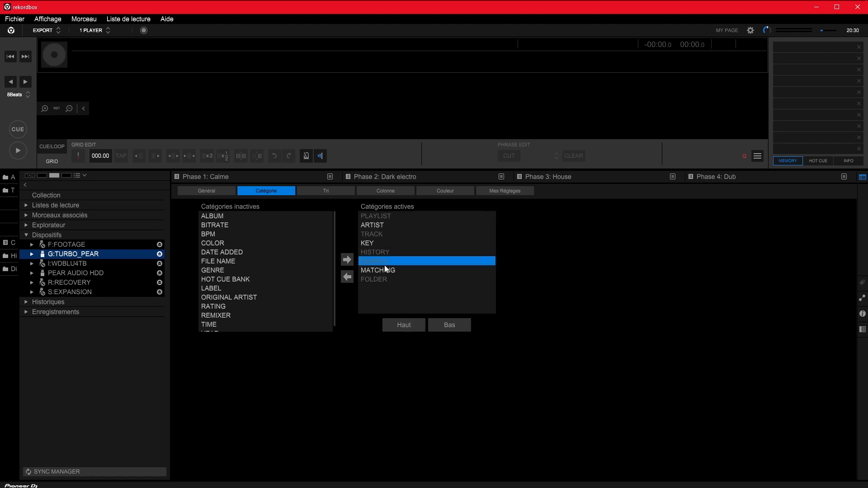
click(411, 325)
click(412, 324)
click(411, 325)
click(411, 325)
click(411, 324)
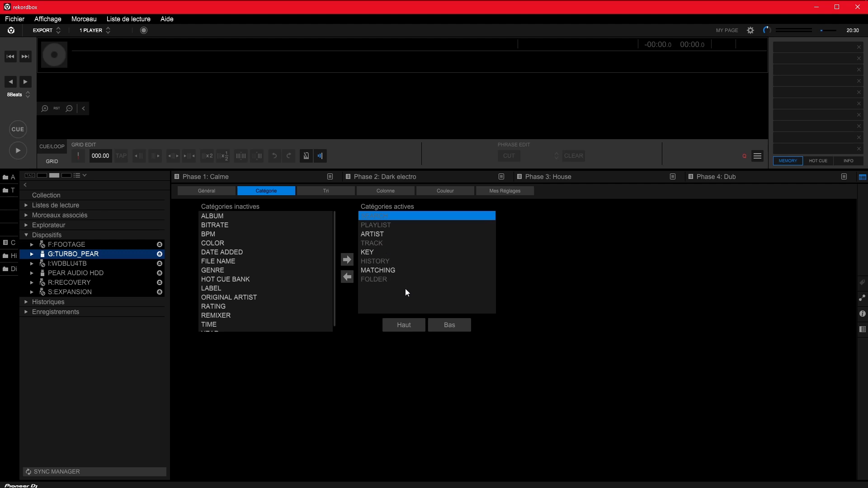
Reorder the active categories so MATCHING comes after FOLDER and TRACK comes before ARTIST.
click(378, 270)
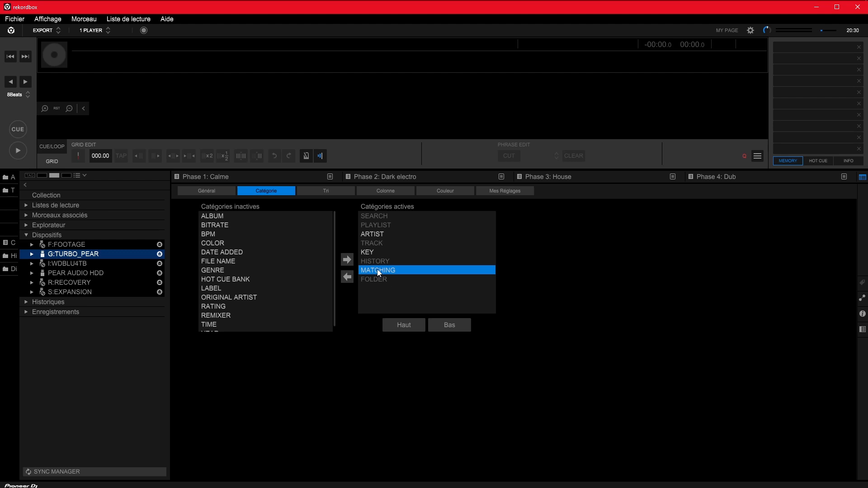
click(442, 330)
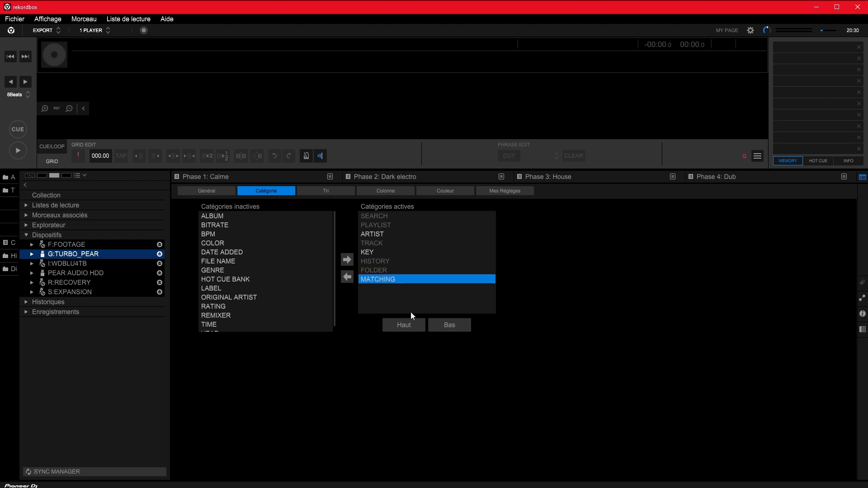
click(384, 270)
click(389, 262)
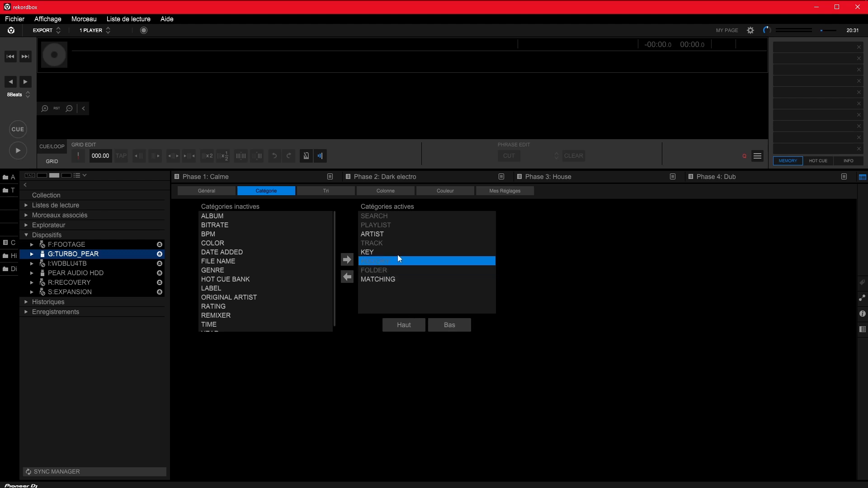
click(376, 244)
click(408, 320)
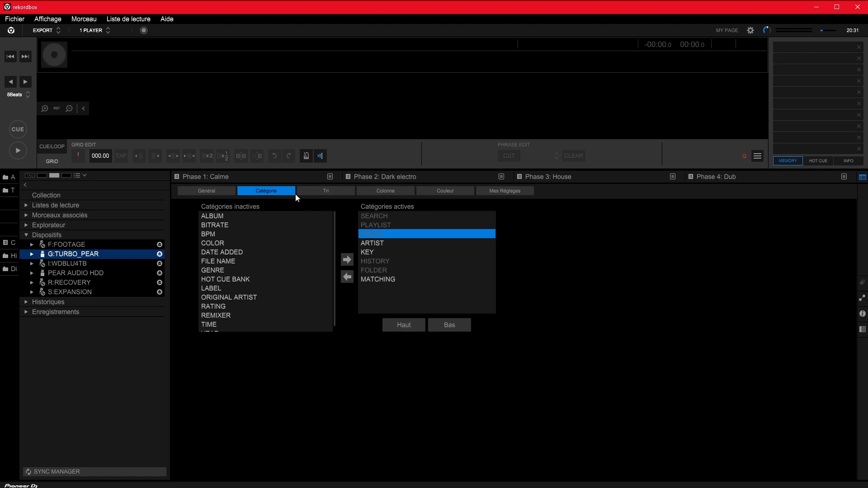
Move DEFAULT to the last place in the device's active sort options.
click(323, 192)
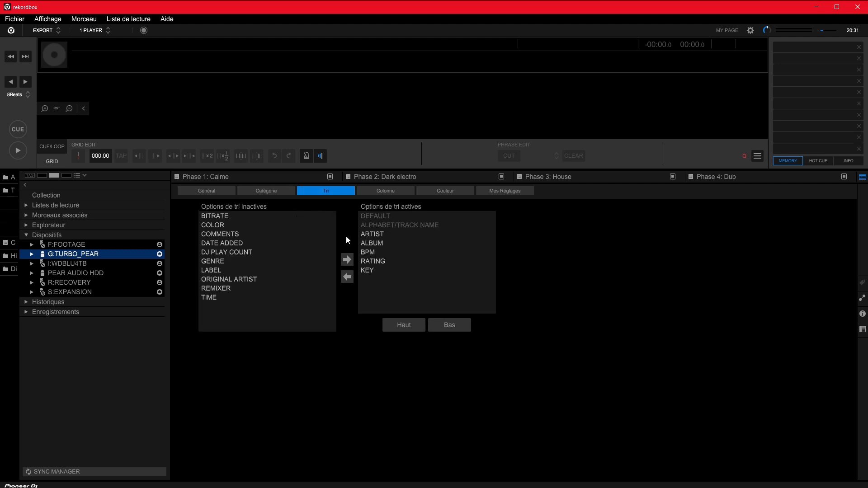
click(379, 217)
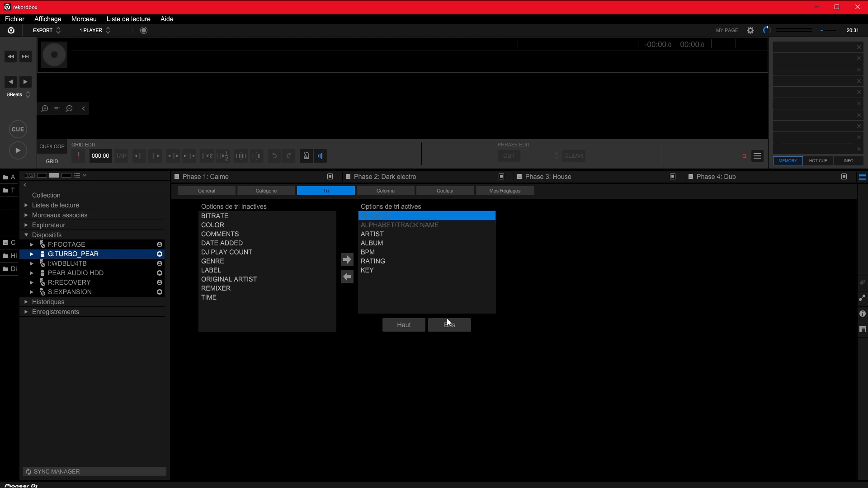
click(452, 325)
click(452, 325)
click(452, 326)
click(452, 326)
click(452, 326)
click(452, 327)
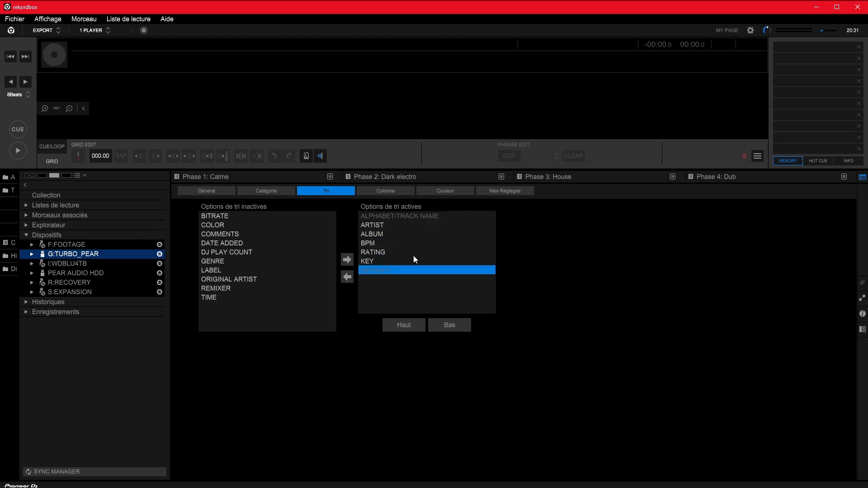
Move BPM directly below ALPHABET/TRACK NAME in the active sort options and deactivate ALBUM.
click(381, 216)
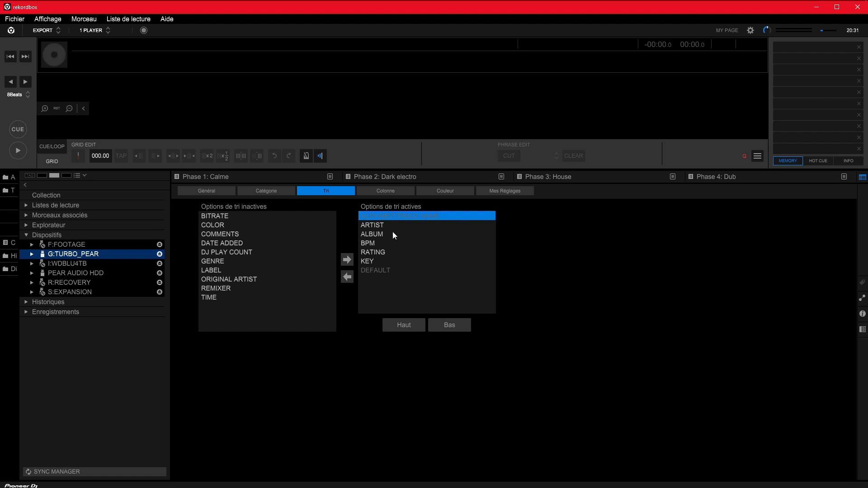
click(367, 243)
click(412, 323)
click(413, 323)
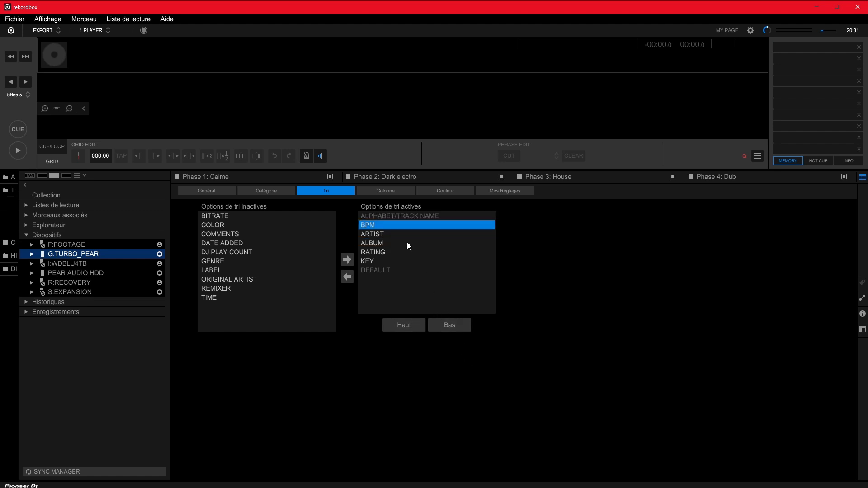
click(381, 244)
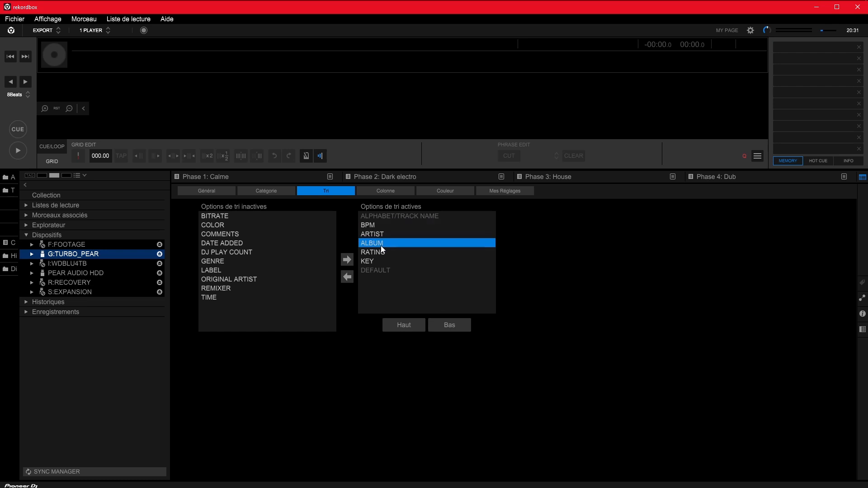
click(347, 278)
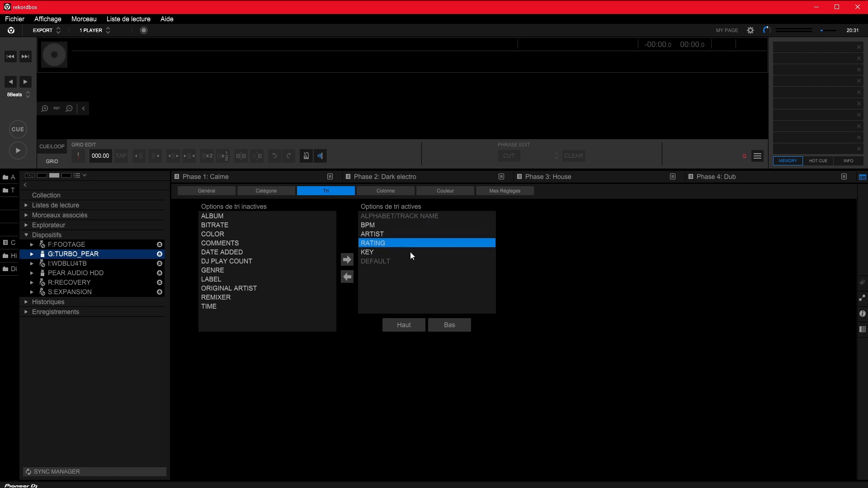
Move ARTIST to the end of the active sort options, below DEFAULT.
click(377, 236)
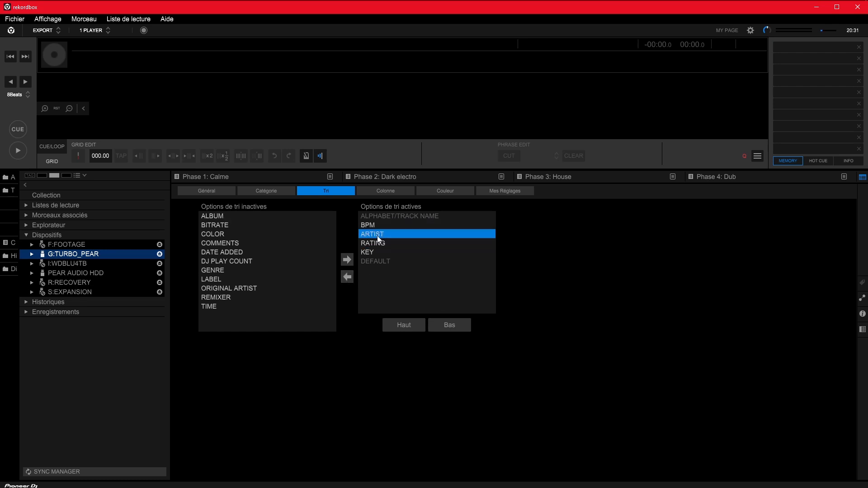
click(450, 326)
click(450, 327)
click(450, 328)
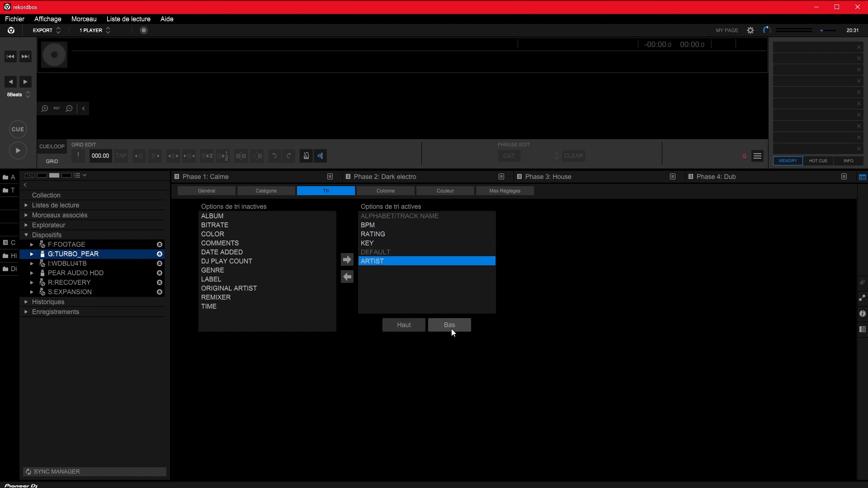
click(369, 225)
click(381, 236)
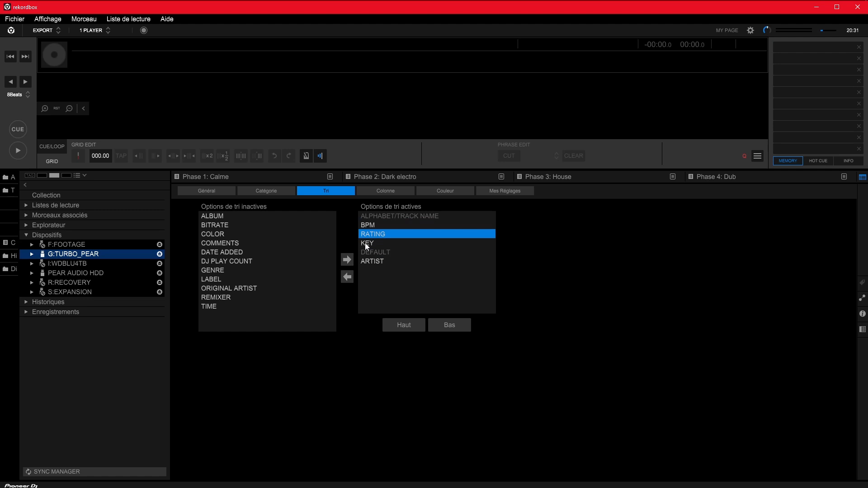
click(365, 243)
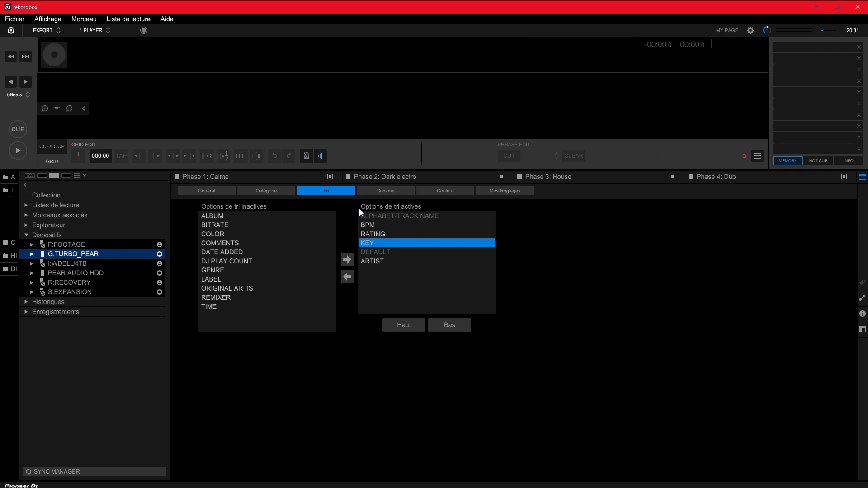
Set the device's default second column on the CDJ/XDJ to BPM.
click(383, 191)
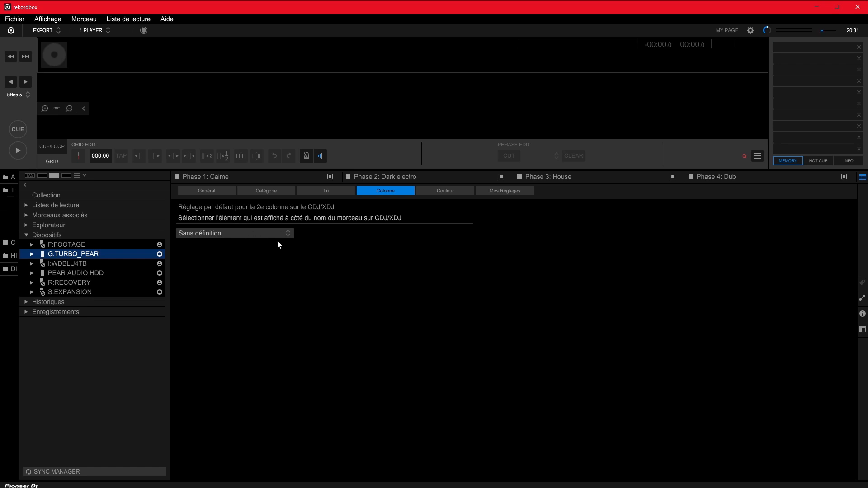
click(287, 233)
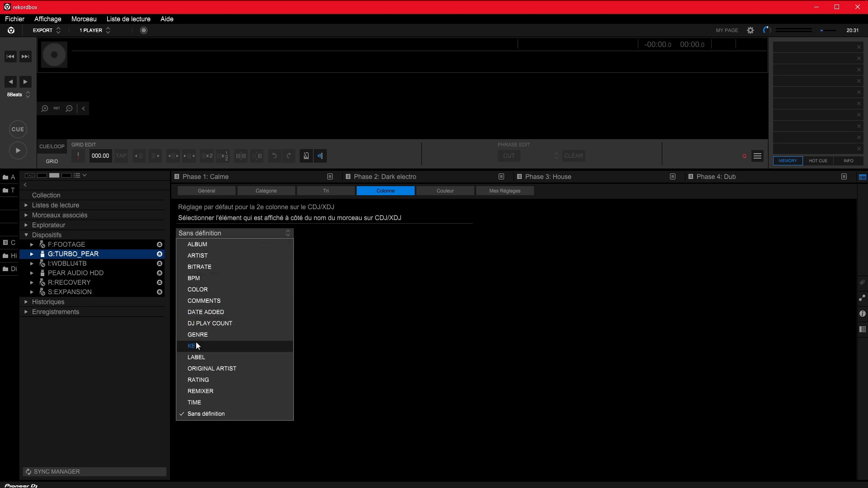
click(193, 278)
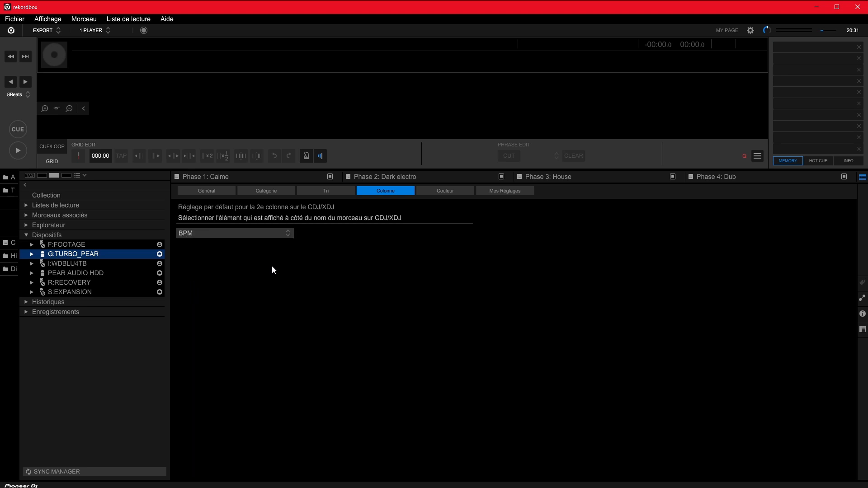
Review the device's colour comments and the player's DJ SETTING values under Mes Réglages.
click(437, 191)
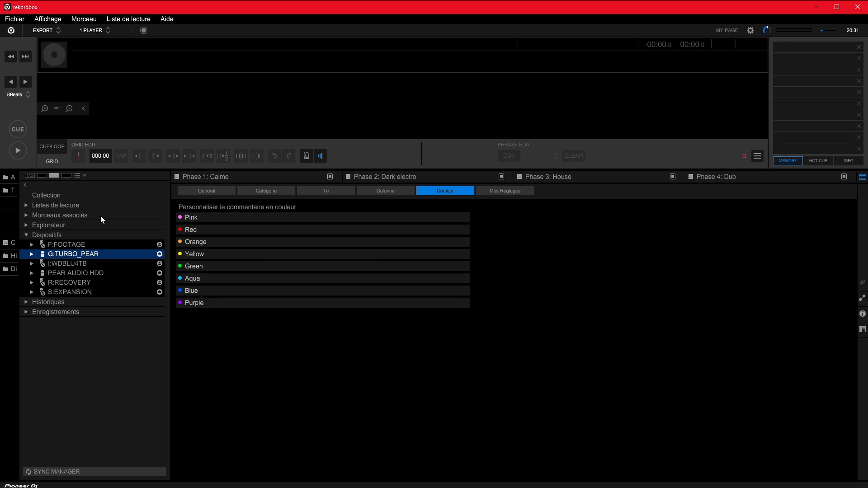
click(508, 191)
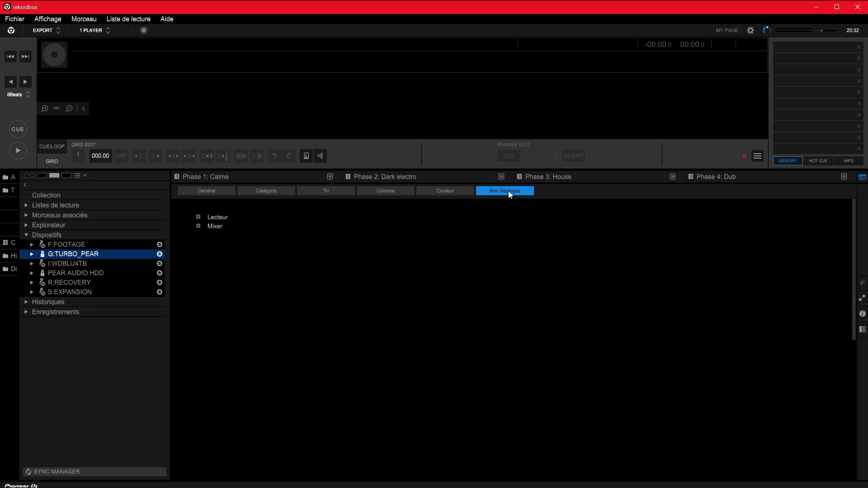
click(199, 218)
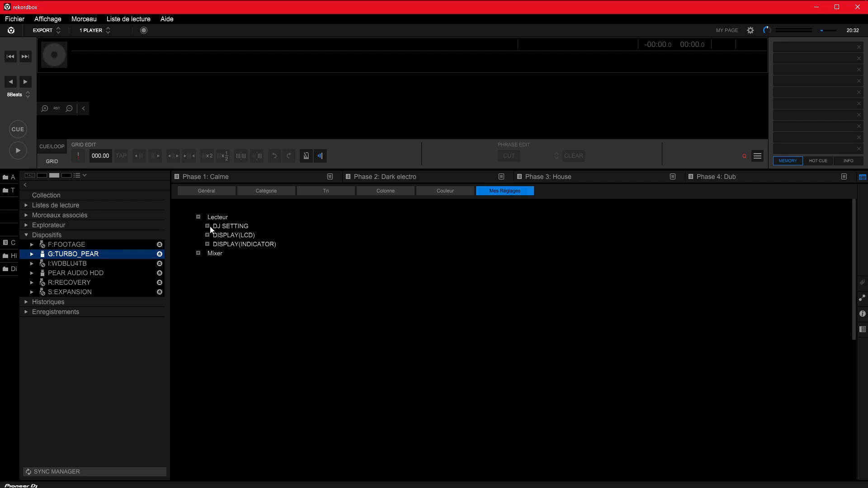
click(207, 226)
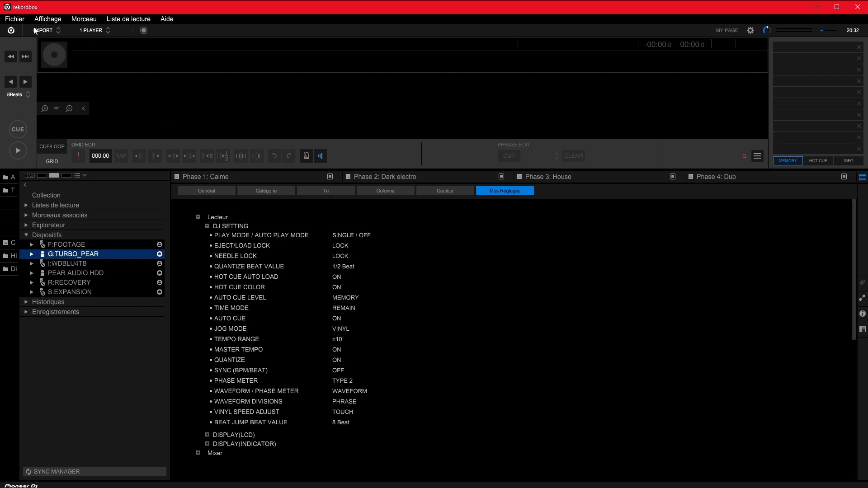
Display the player's DJ SETTING options under Mes Réglages in the DJ System preferences.
click(7, 21)
click(29, 97)
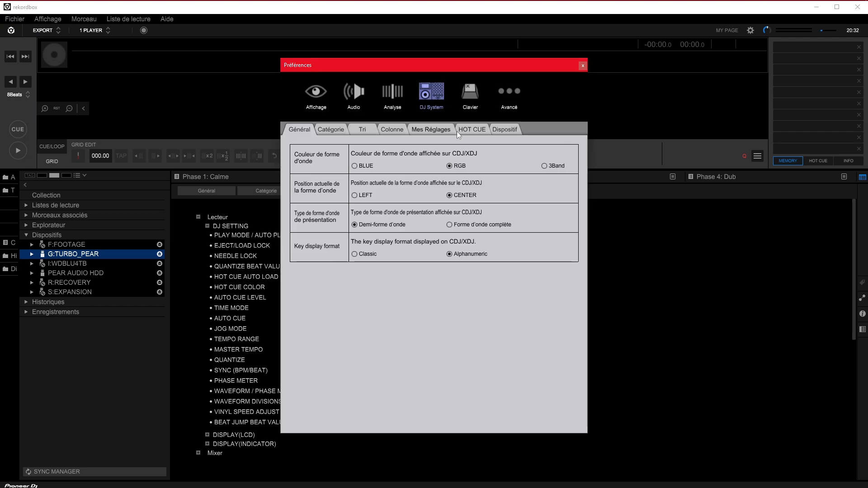
click(429, 131)
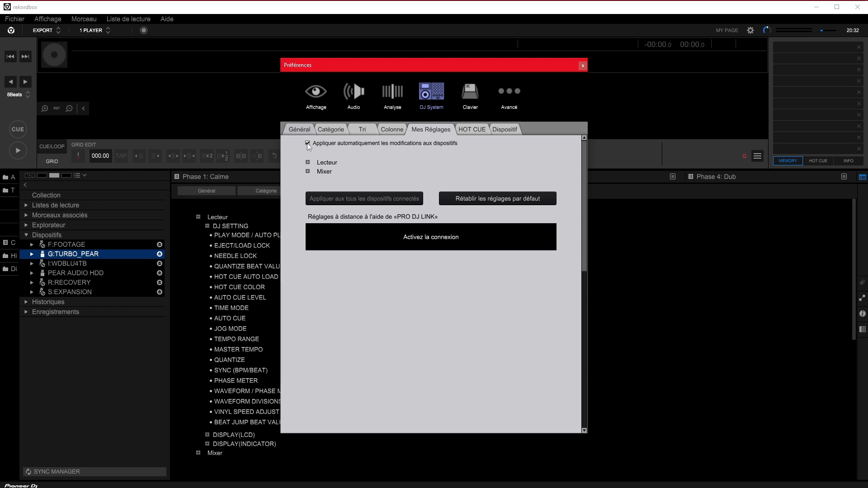
click(307, 162)
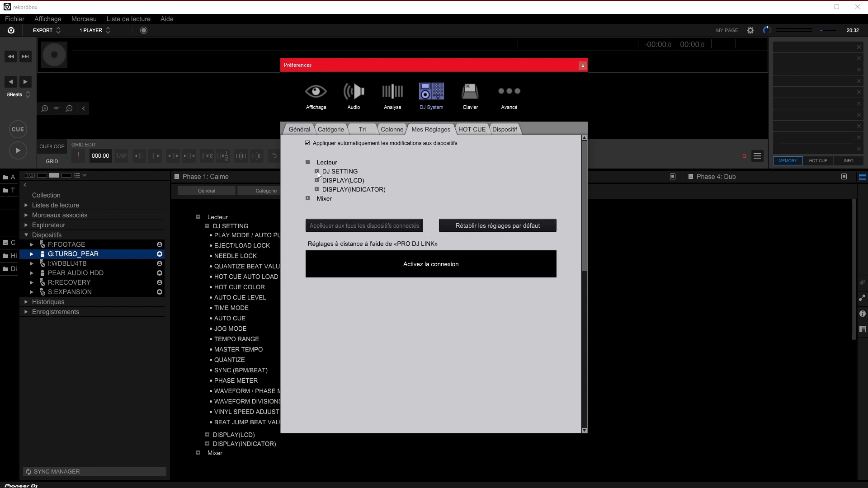
click(316, 171)
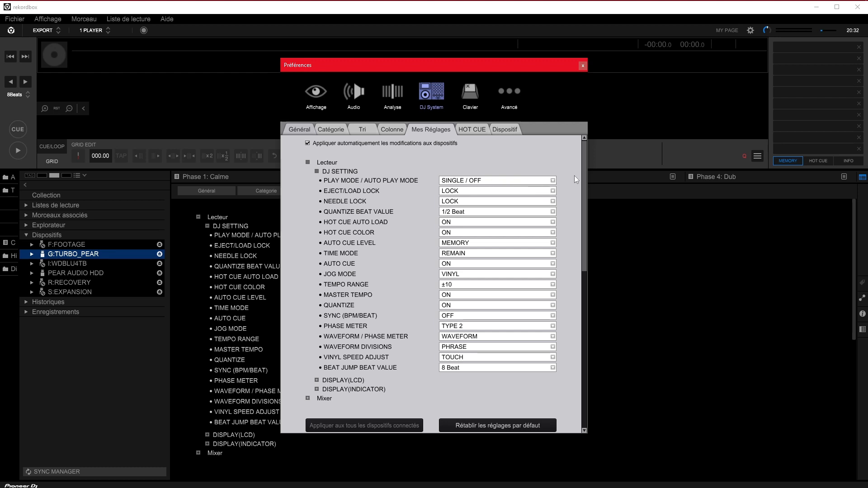
drag(582, 170, 558, 153)
Try the CONTINUE / ON play mode for the player, and set PLAY MODE / AUTO PLAY MODE back to SINGLE / OFF.
click(552, 180)
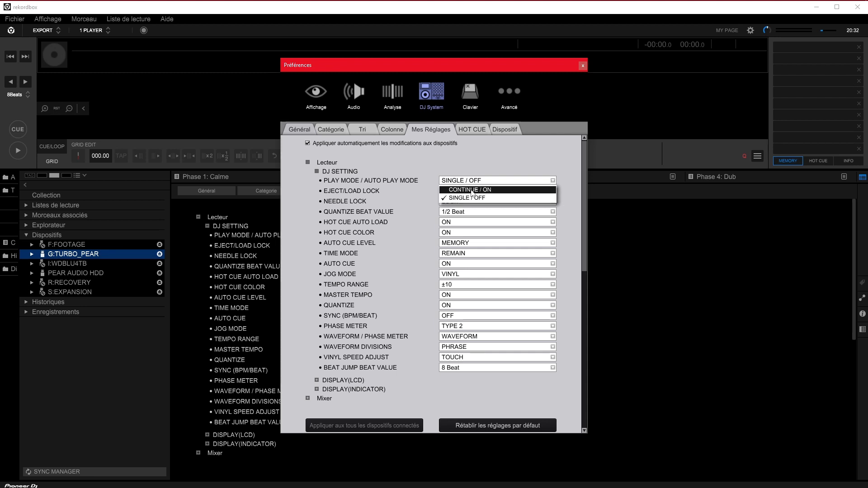
key(Escape)
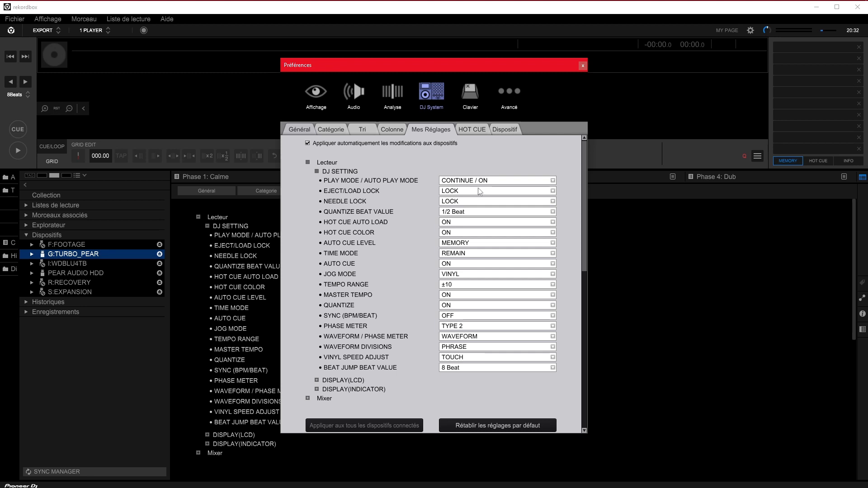
click(552, 180)
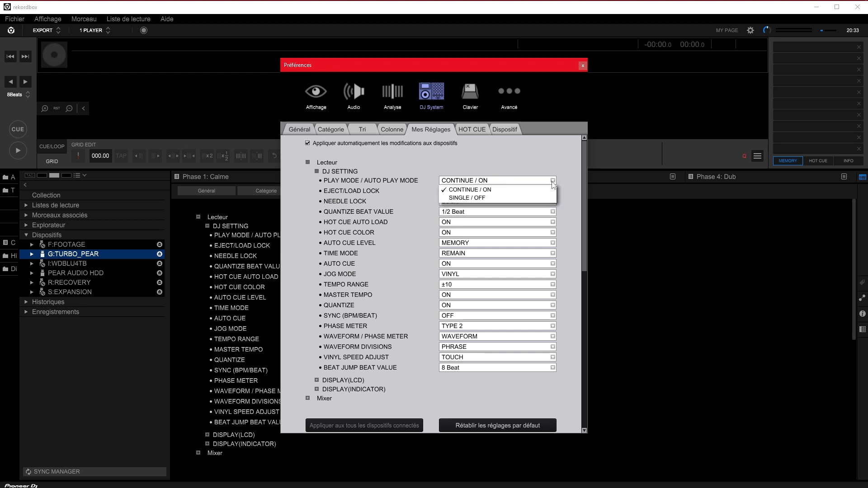
click(456, 199)
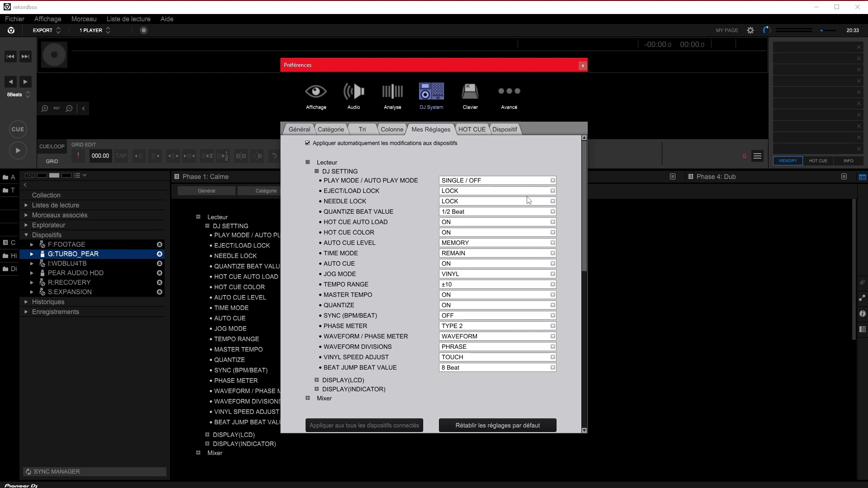
Review the EJECT/LOAD LOCK and QUANTIZE BEAT VALUE choices, keeping LOCK and 1/2 Beat, and close the preferences.
click(552, 192)
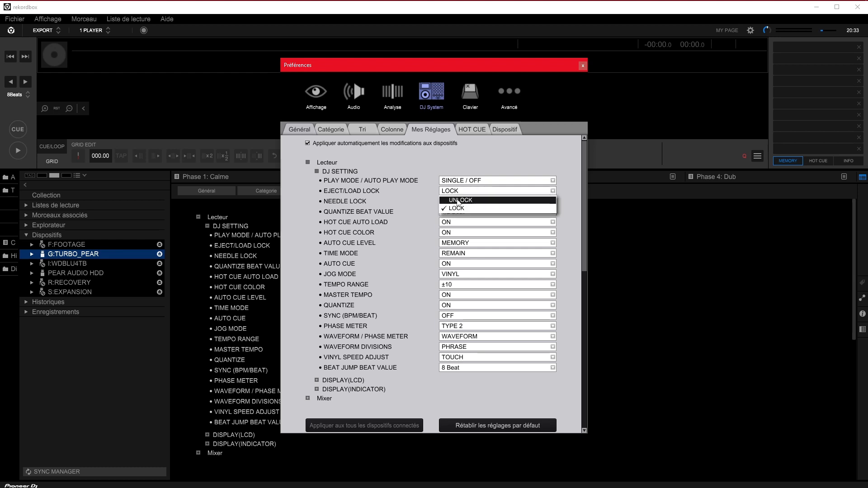
click(456, 208)
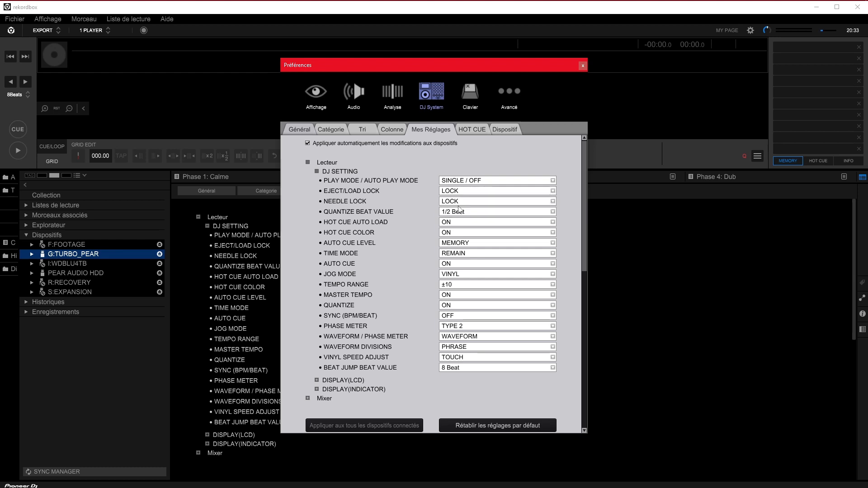
click(480, 212)
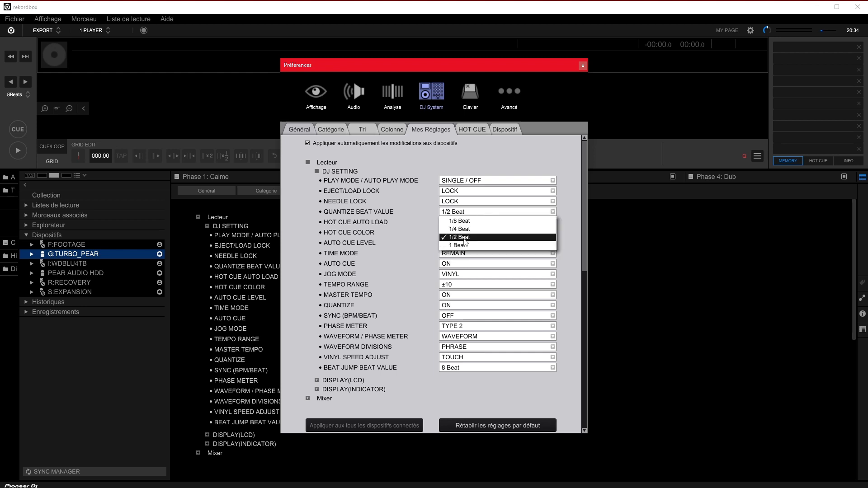
click(464, 240)
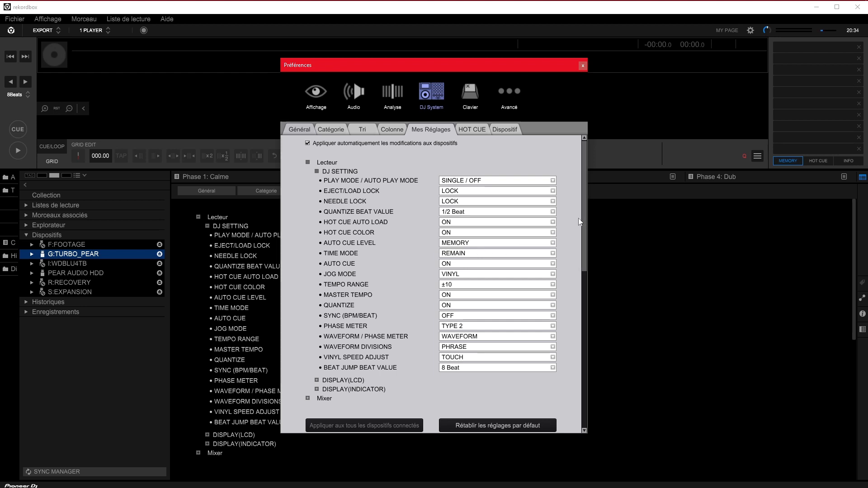
mouse_move(583, 215)
mouse_down()
mouse_move(585, 235)
mouse_move(591, 206)
mouse_up()
mouse_move(284, 3)
scroll(555, 157, down, 5)
scroll(559, 156, up, 5)
click(583, 65)
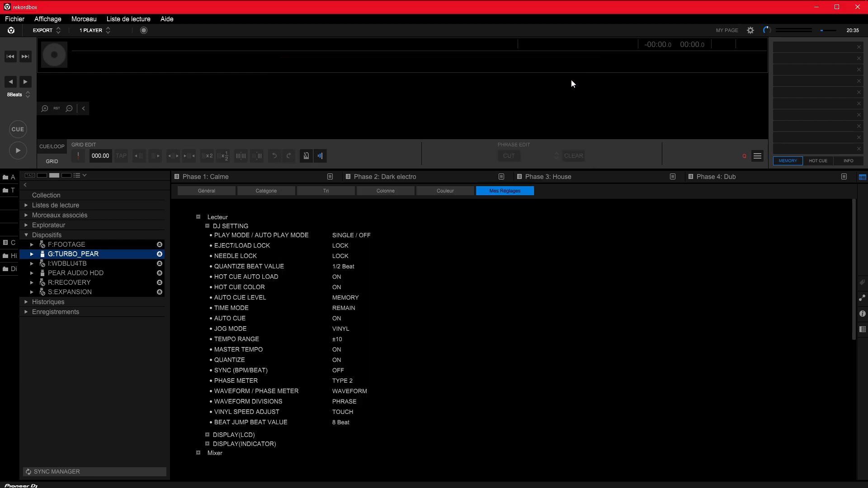
Export the four collection tracks from Fury Of The Bells to Wreck Them All to a device, acknowledging the HOT CUE equipment notice.
click(44, 194)
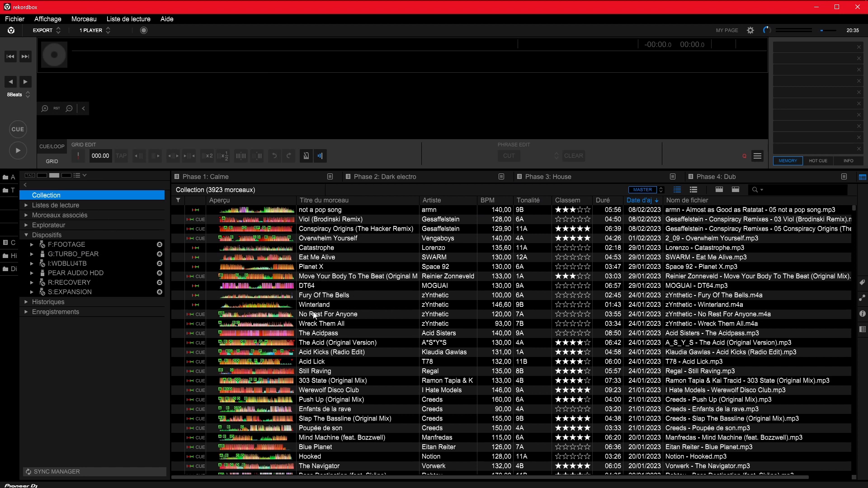
click(312, 333)
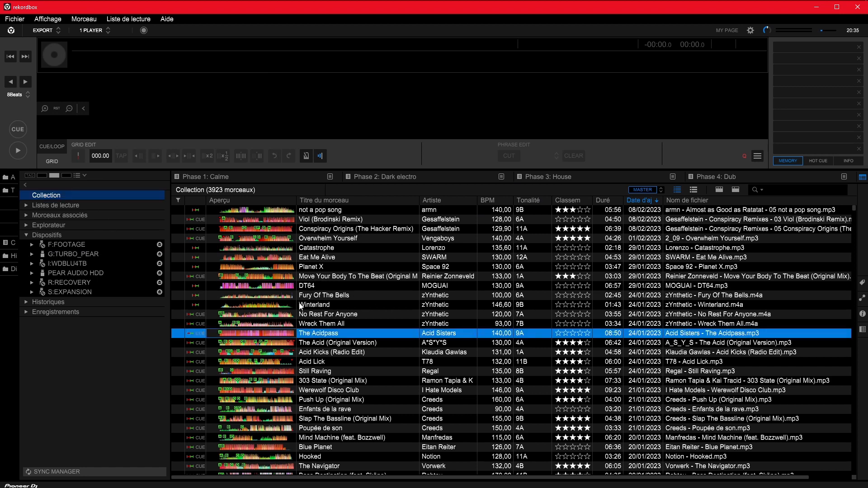
click(317, 324)
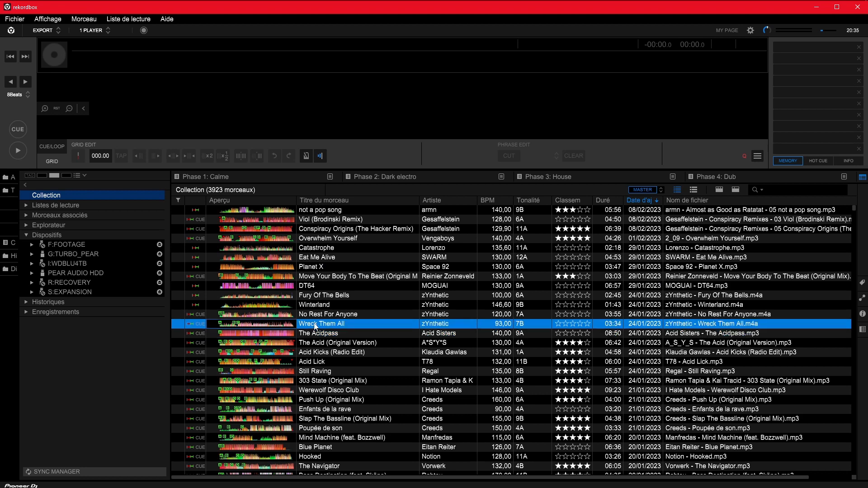
shift+click(310, 296)
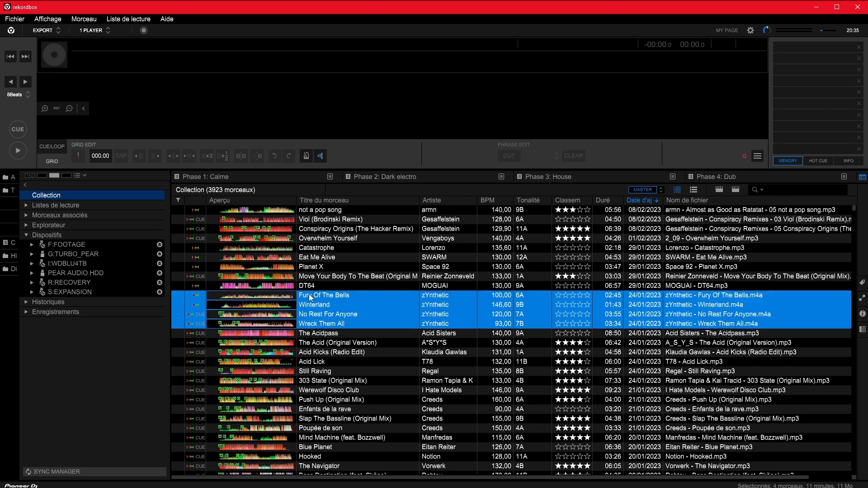
right_click(309, 295)
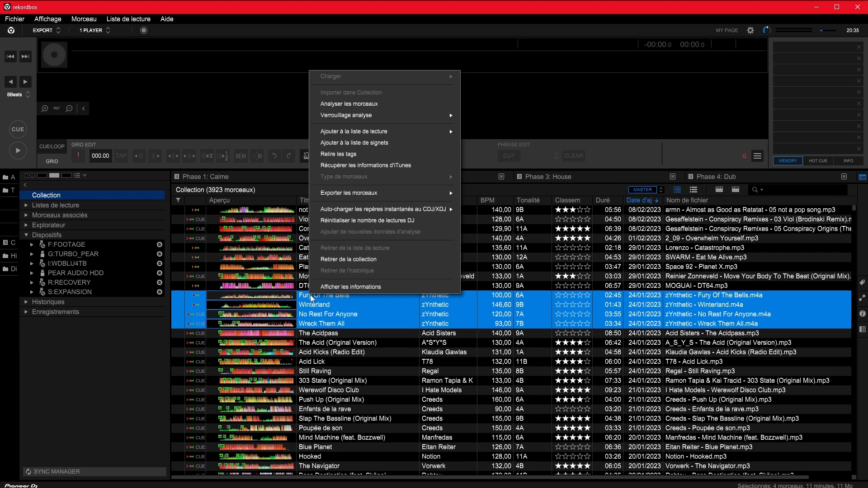
mouse_move(402, 199)
click(486, 194)
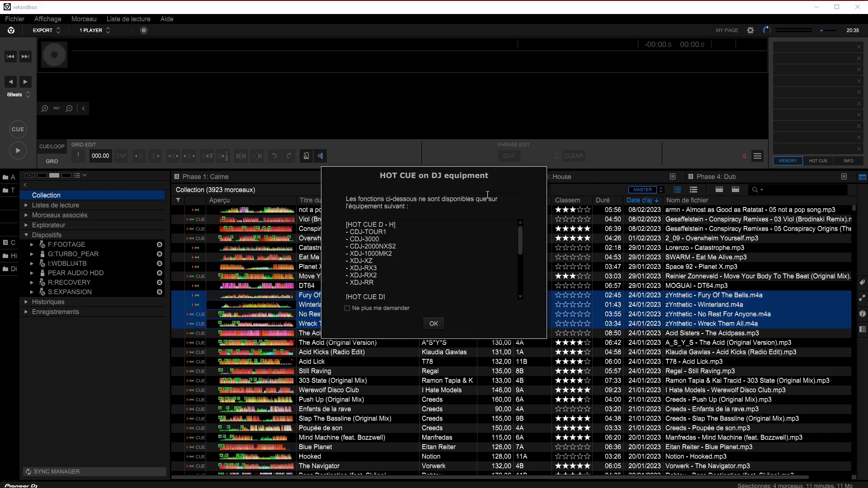
scroll(387, 254, down, 5)
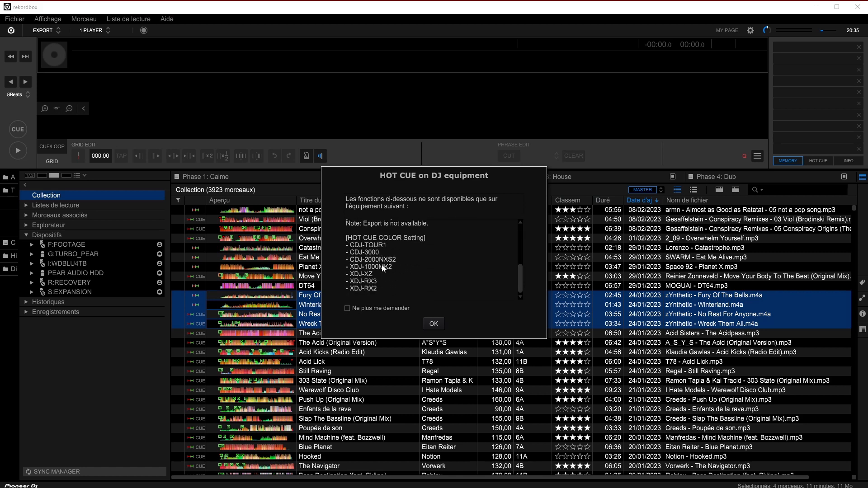
scroll(387, 253, up, 5)
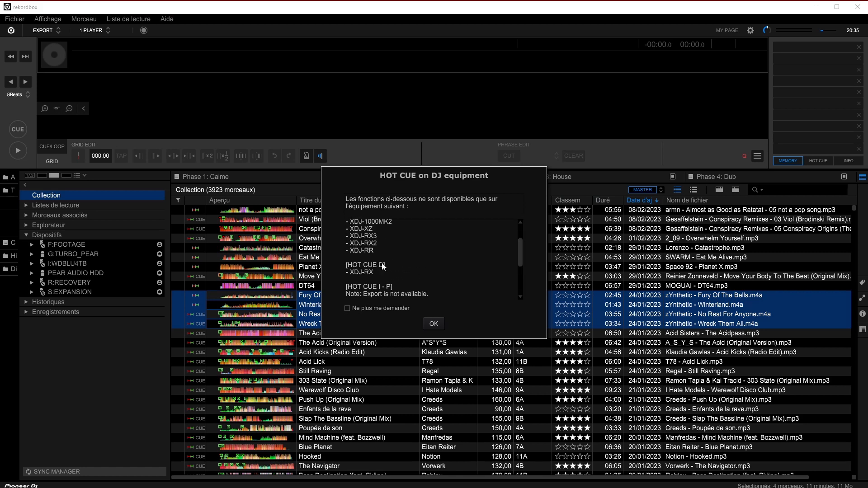
click(434, 324)
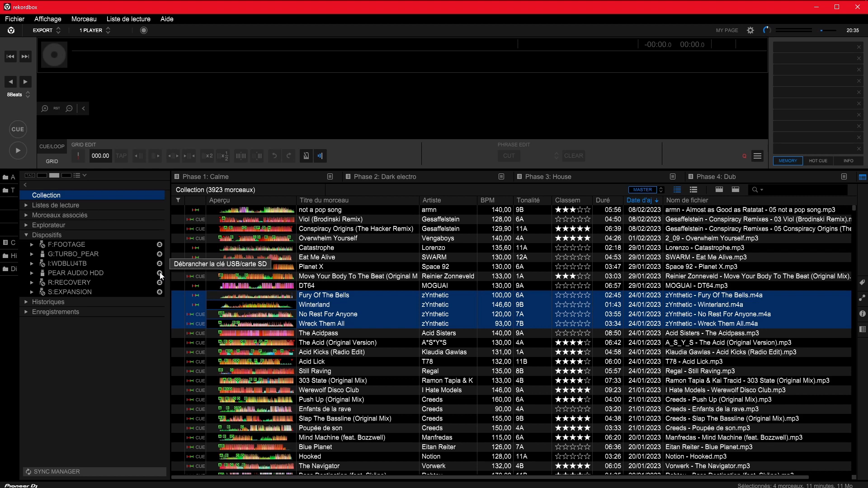
Eject the G:TURBO_PEAR USB device.
click(160, 254)
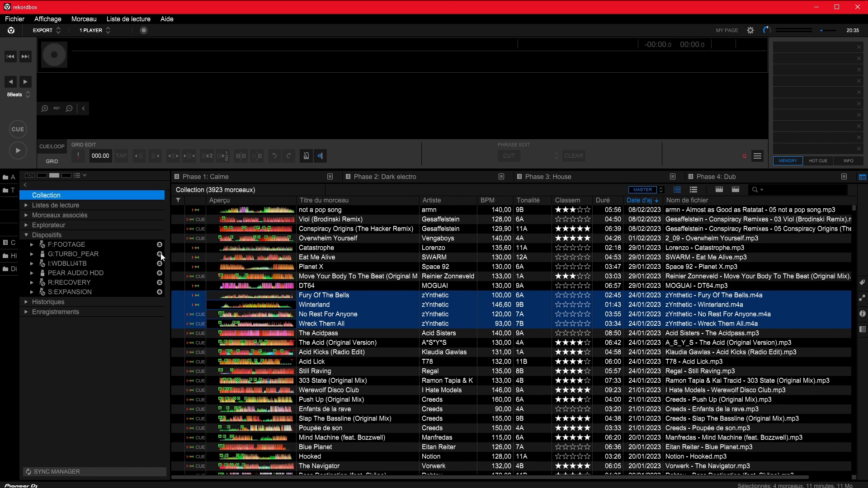